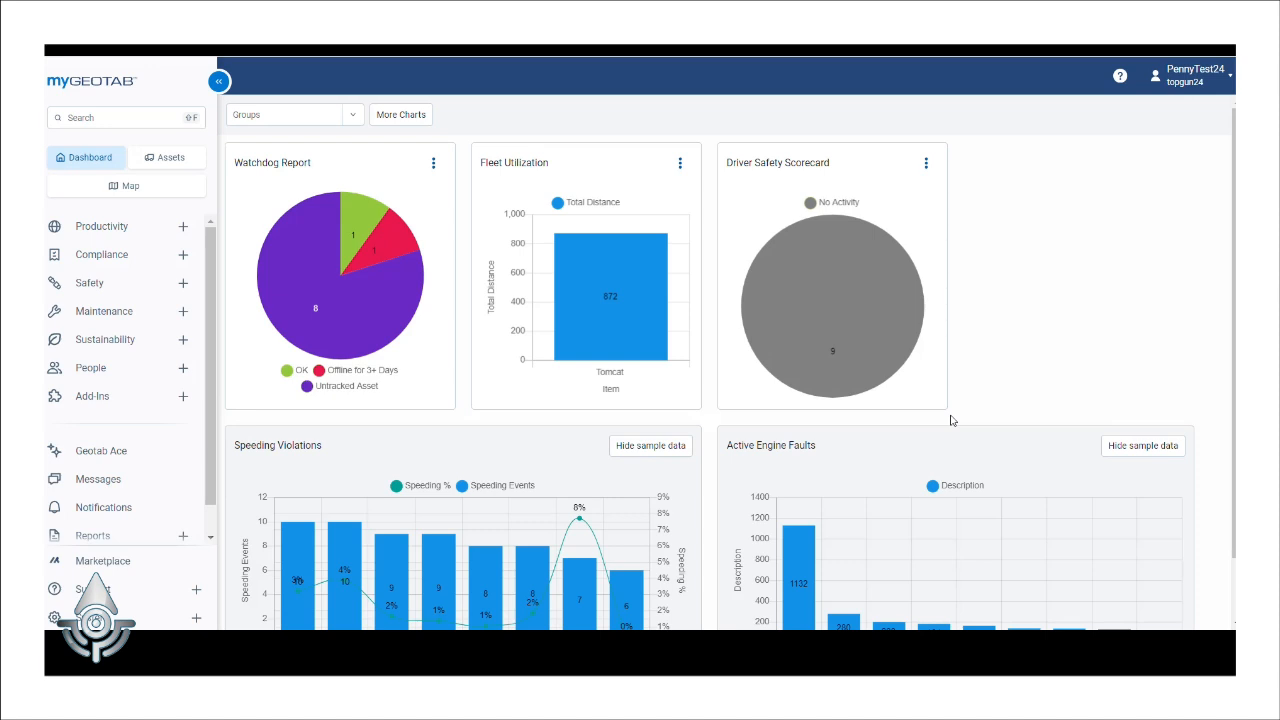
- Open the Routes page under Productivity and start adding a new route
{"action": "left_click", "coordinate": [91, 229]}
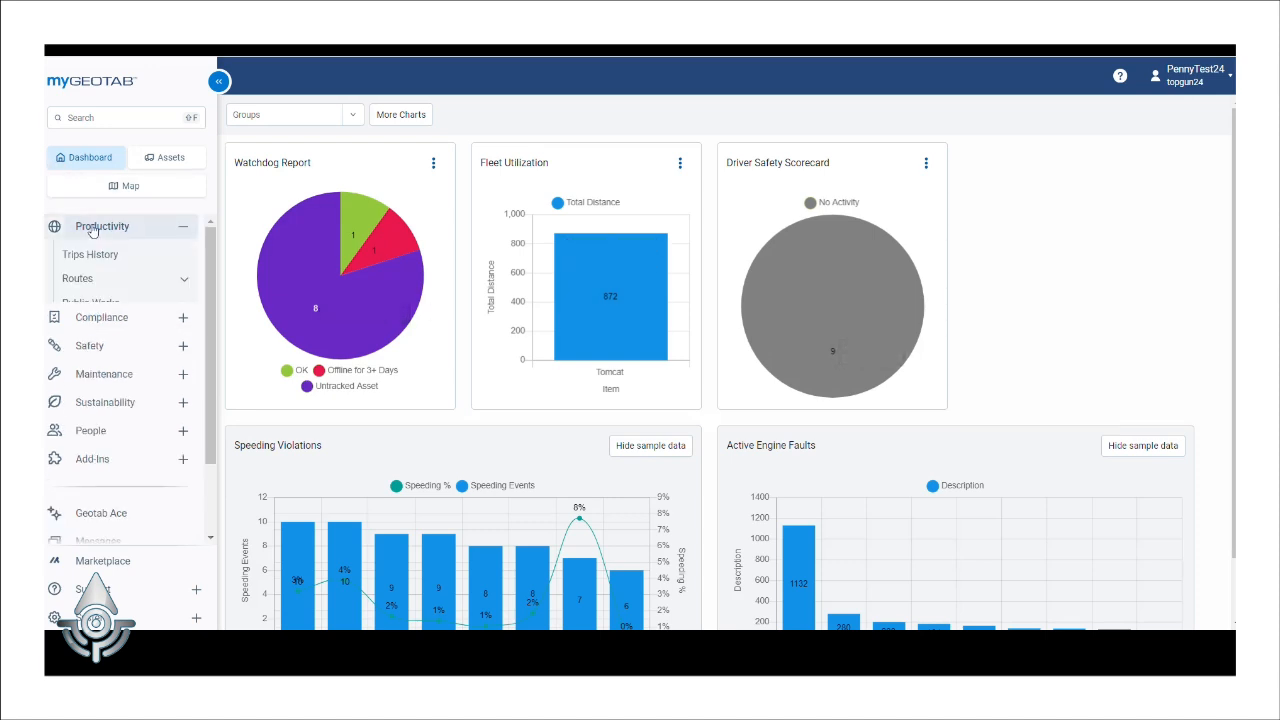
{"action": "mouse_move", "coordinate": [82, 279]}
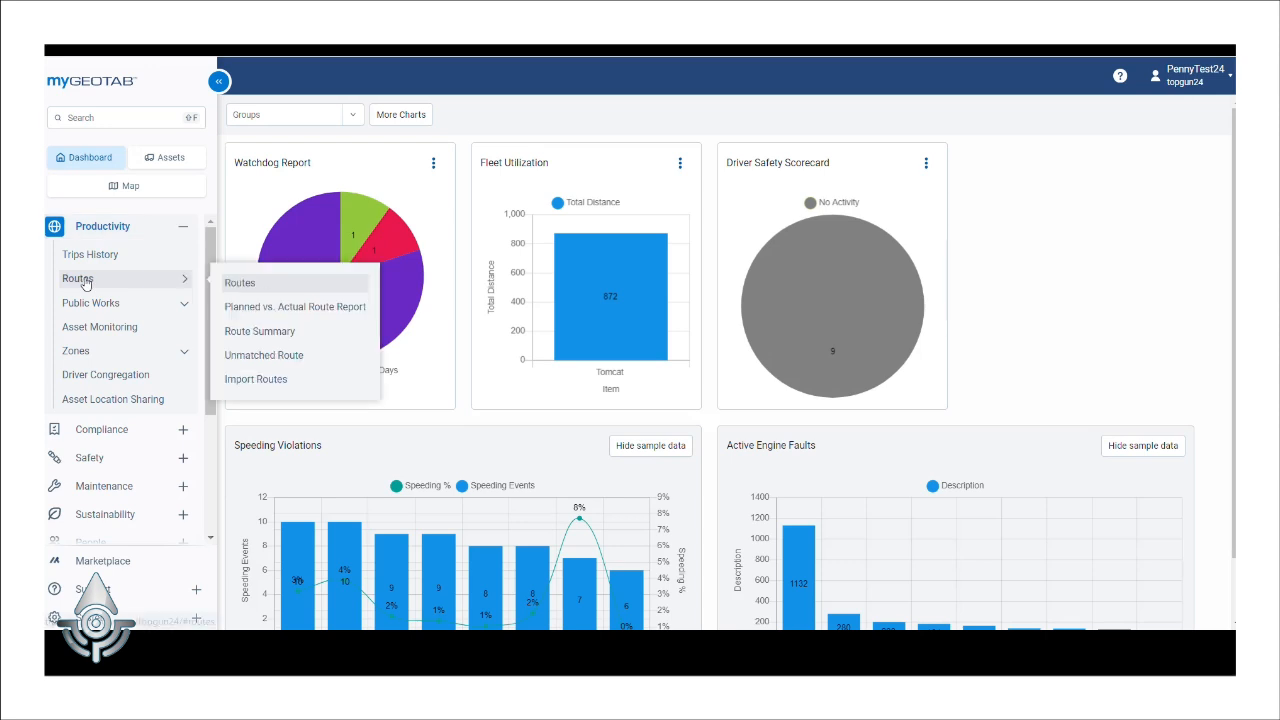
{"action": "left_click", "coordinate": [240, 289]}
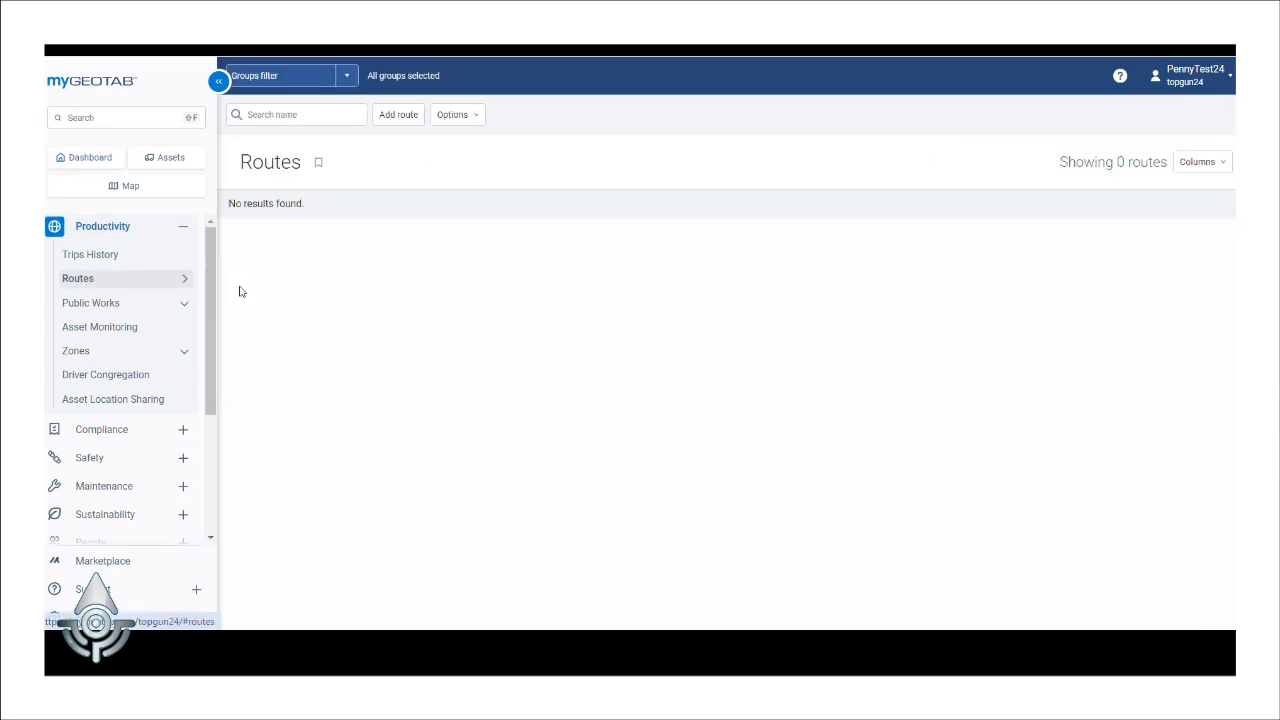
{"action": "left_click", "coordinate": [398, 115]}
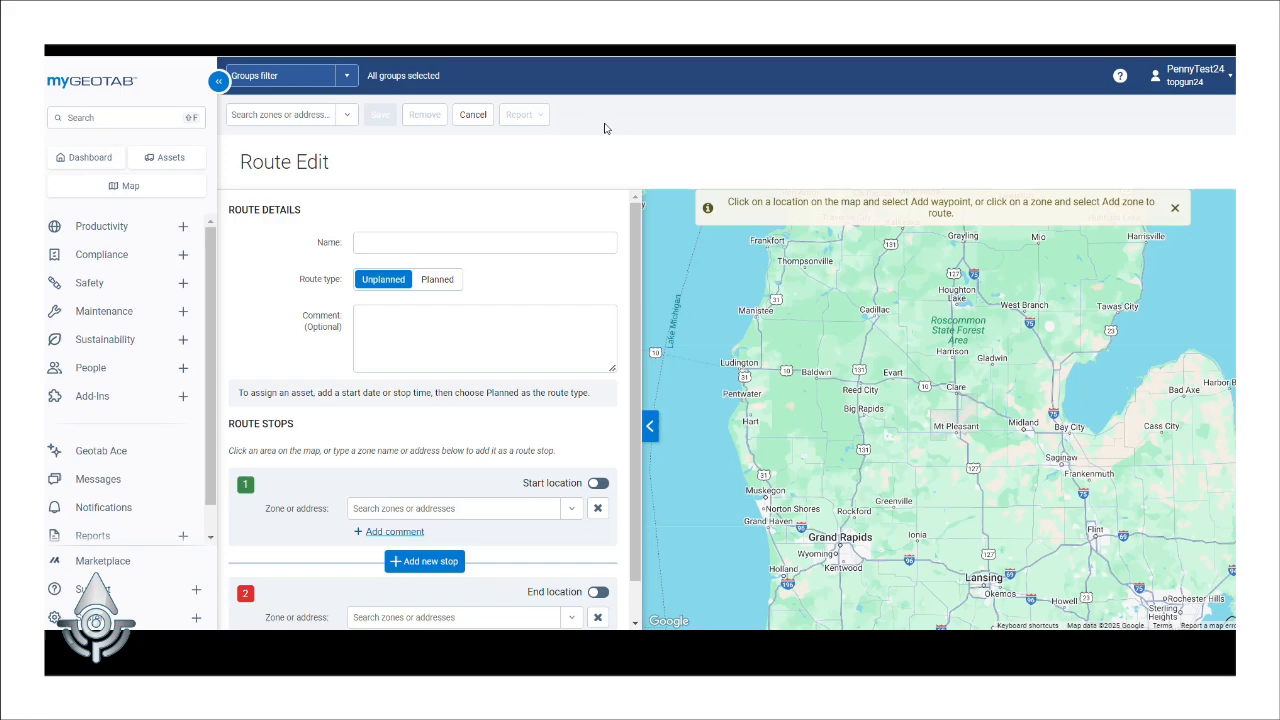
- Add three waypoints to the route from the map, in order near Atlanta, Glennie and Gladwin in Michigan
{"action": "scroll", "coordinate": [904, 497], "scroll_direction": "up", "scroll_amount": 1}
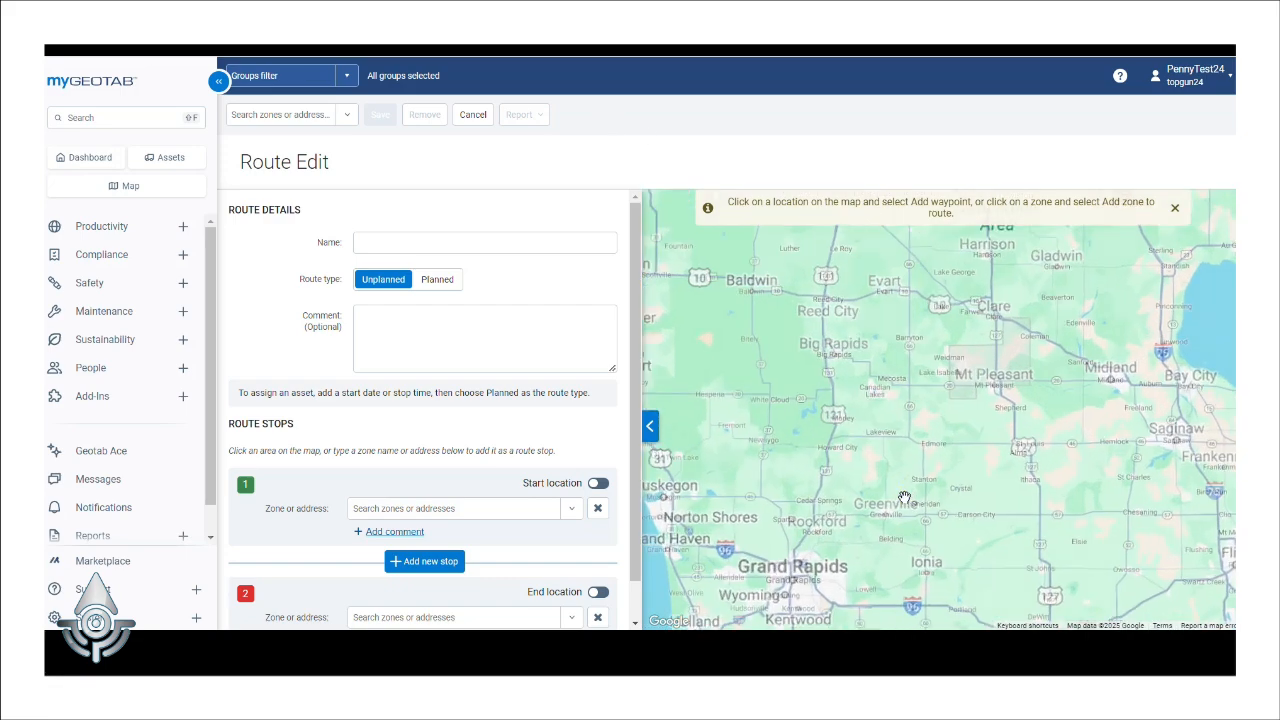
{"action": "left_click_drag", "start_coordinate": [970, 323], "coordinate": [933, 531]}
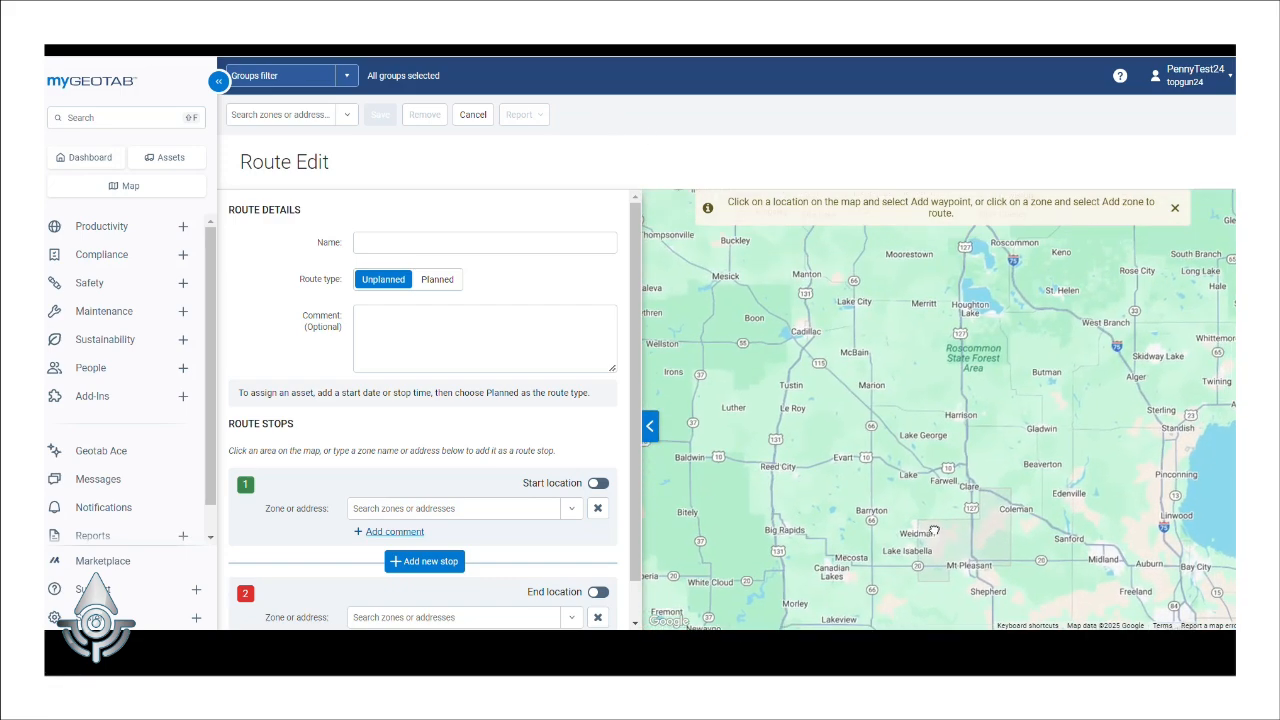
{"action": "scroll", "coordinate": [933, 531], "scroll_direction": "down", "scroll_amount": 2}
{"action": "scroll", "coordinate": [955, 440], "scroll_direction": "up", "scroll_amount": 1}
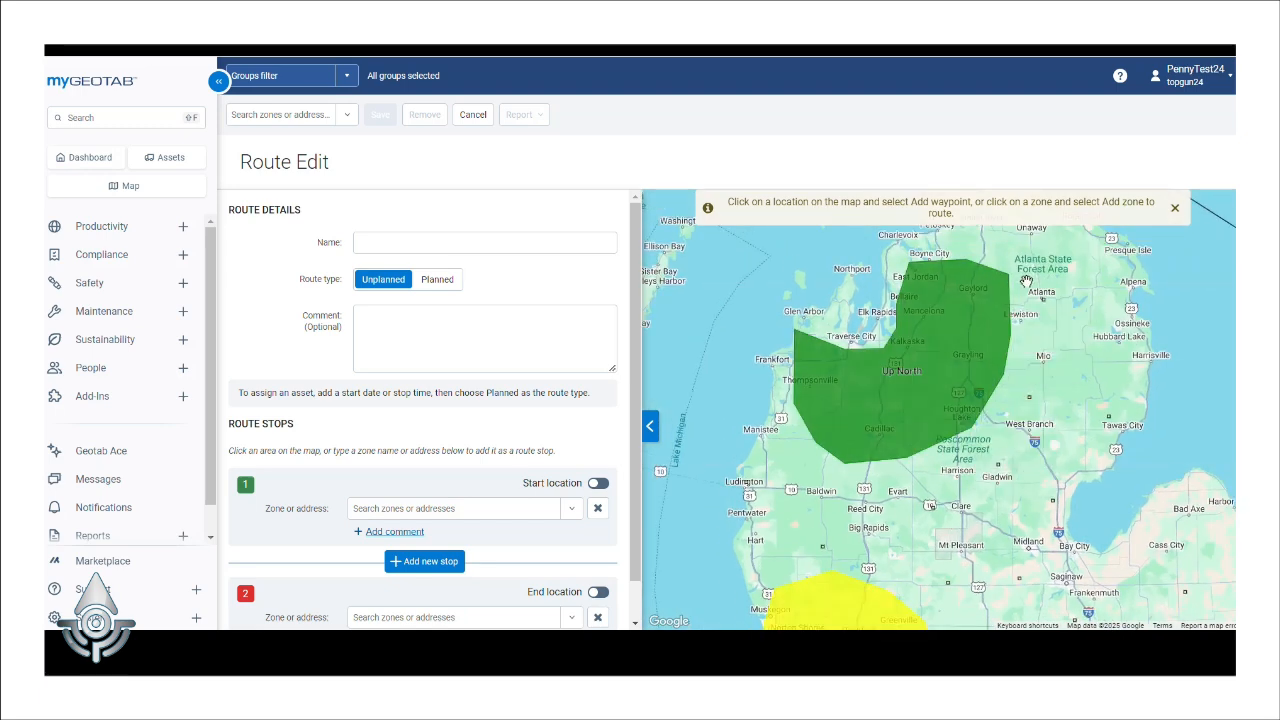
{"action": "left_click", "coordinate": [1026, 283]}
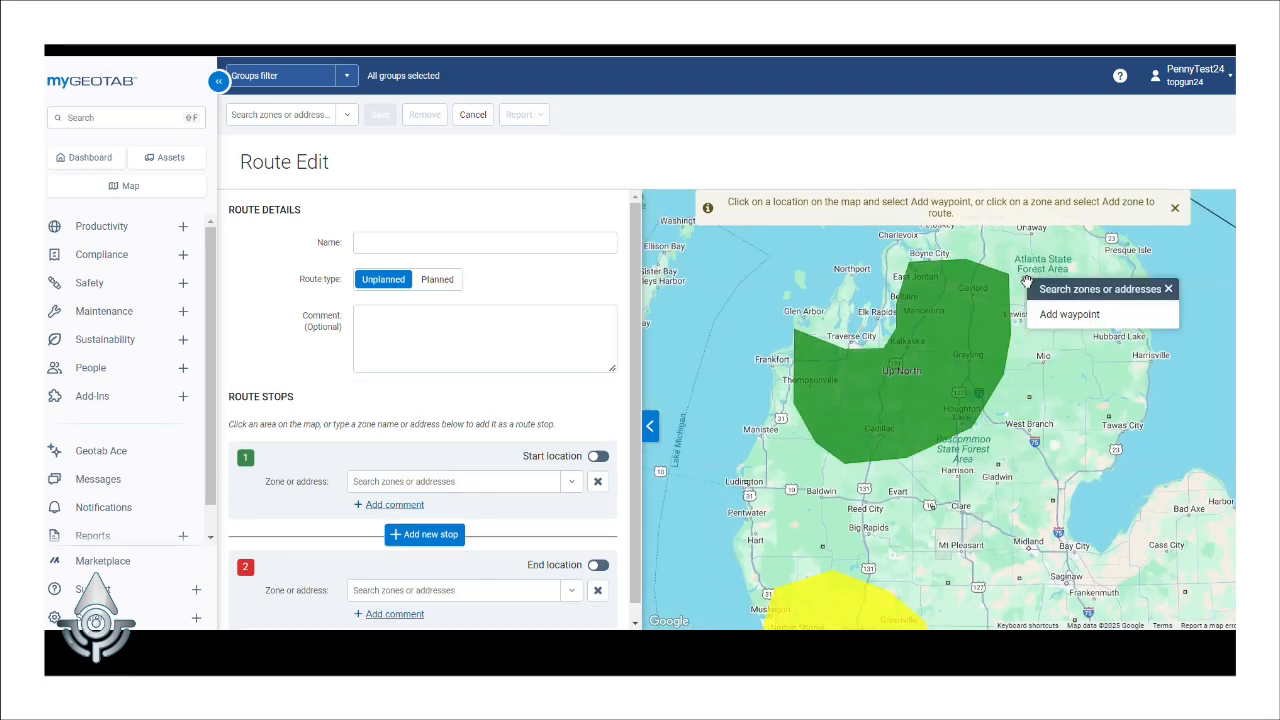
{"action": "left_click", "coordinate": [1069, 314]}
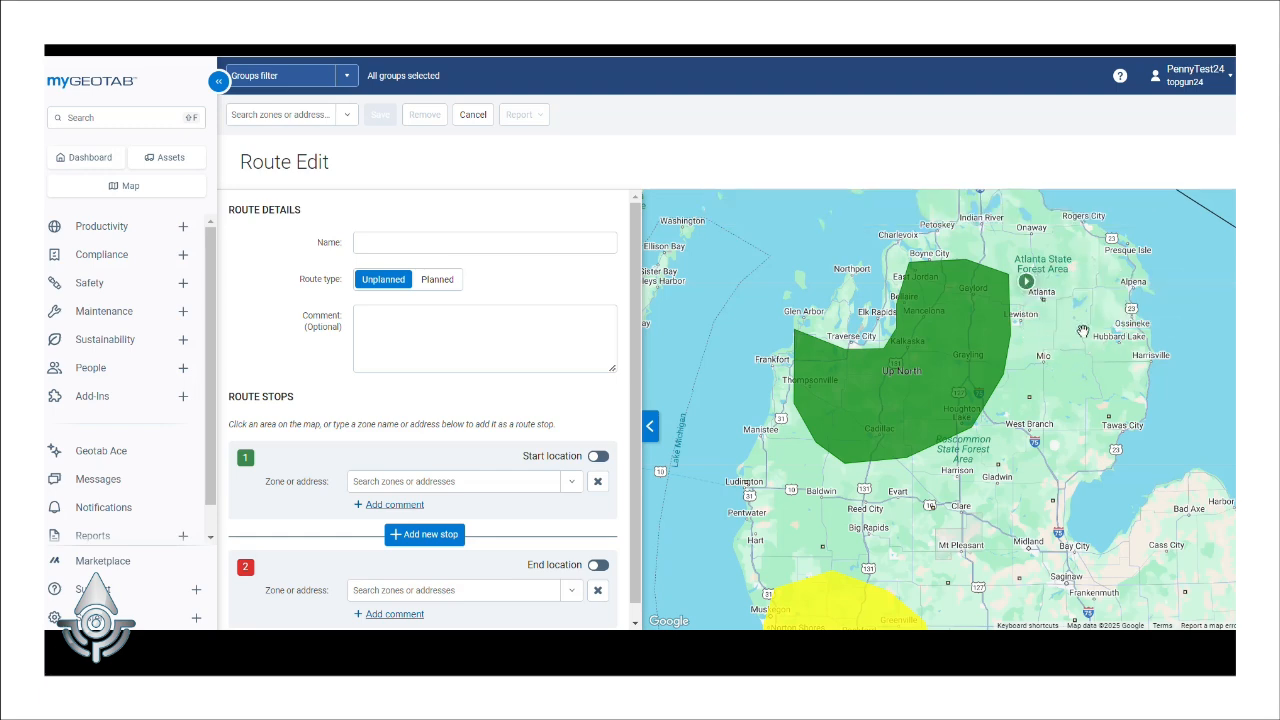
{"action": "left_click", "coordinate": [1106, 385]}
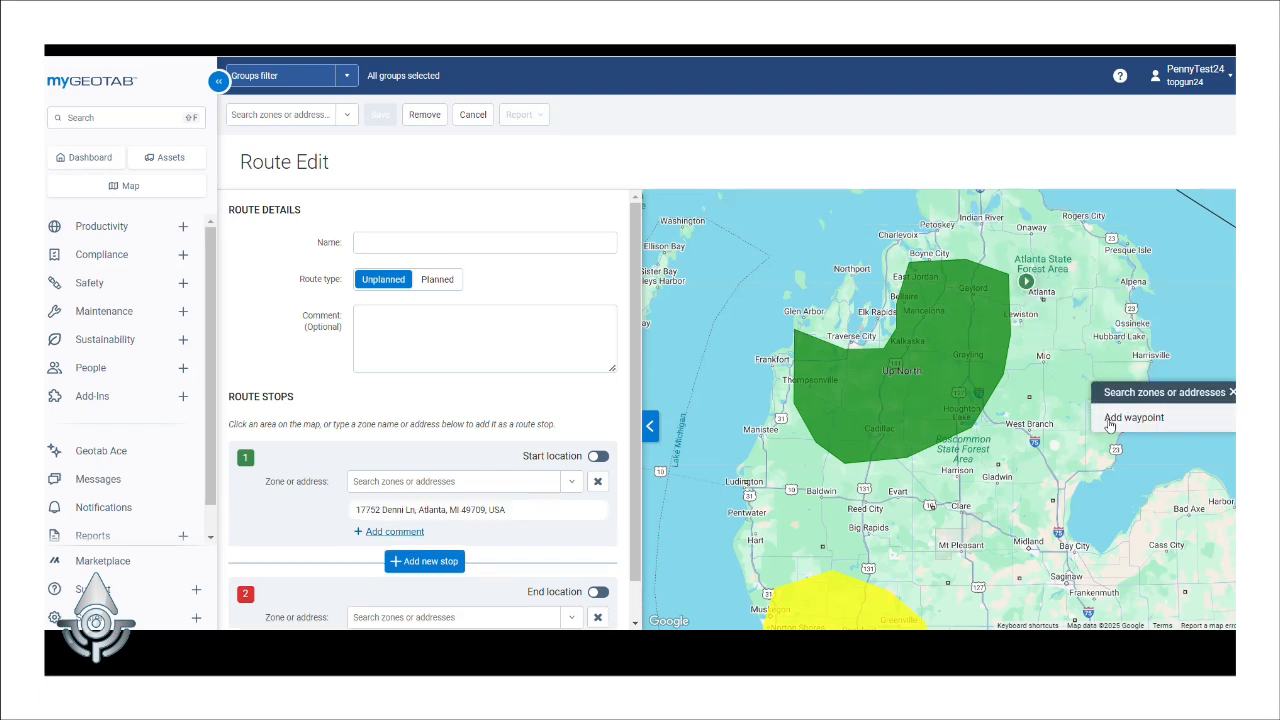
{"action": "left_click", "coordinate": [1108, 414]}
{"action": "left_click", "coordinate": [983, 481]}
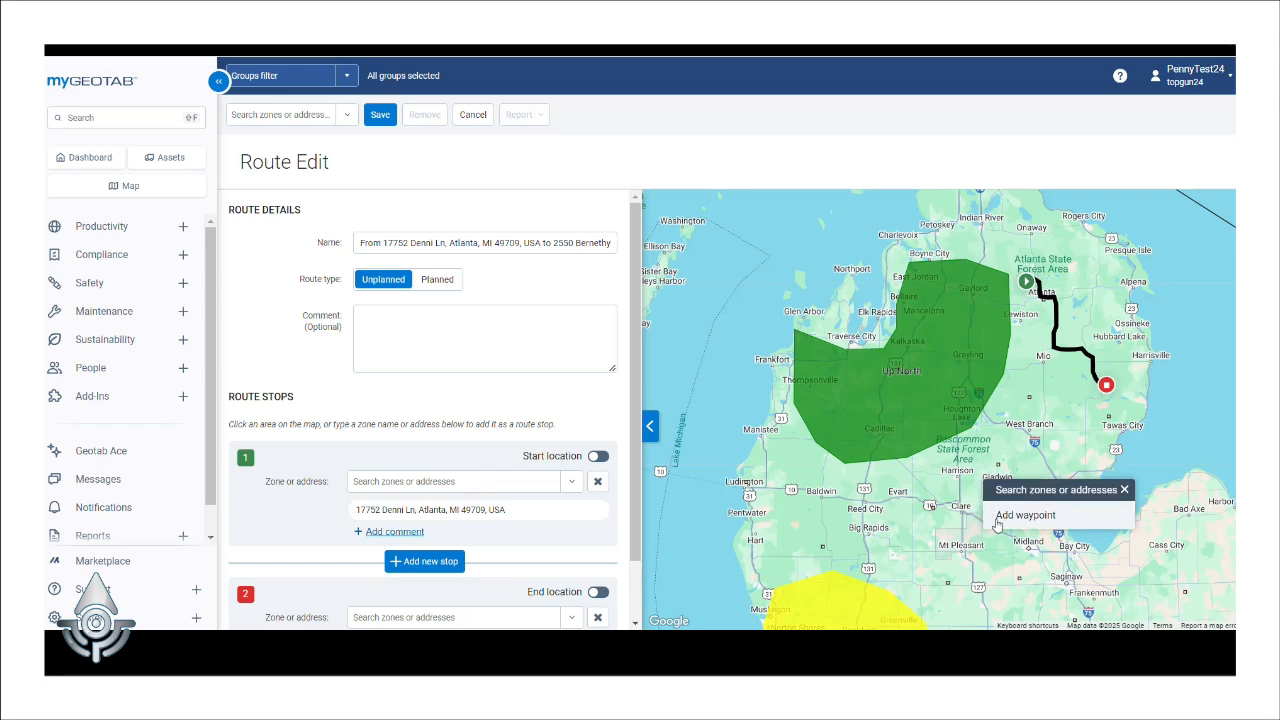
{"action": "left_click", "coordinate": [998, 521]}
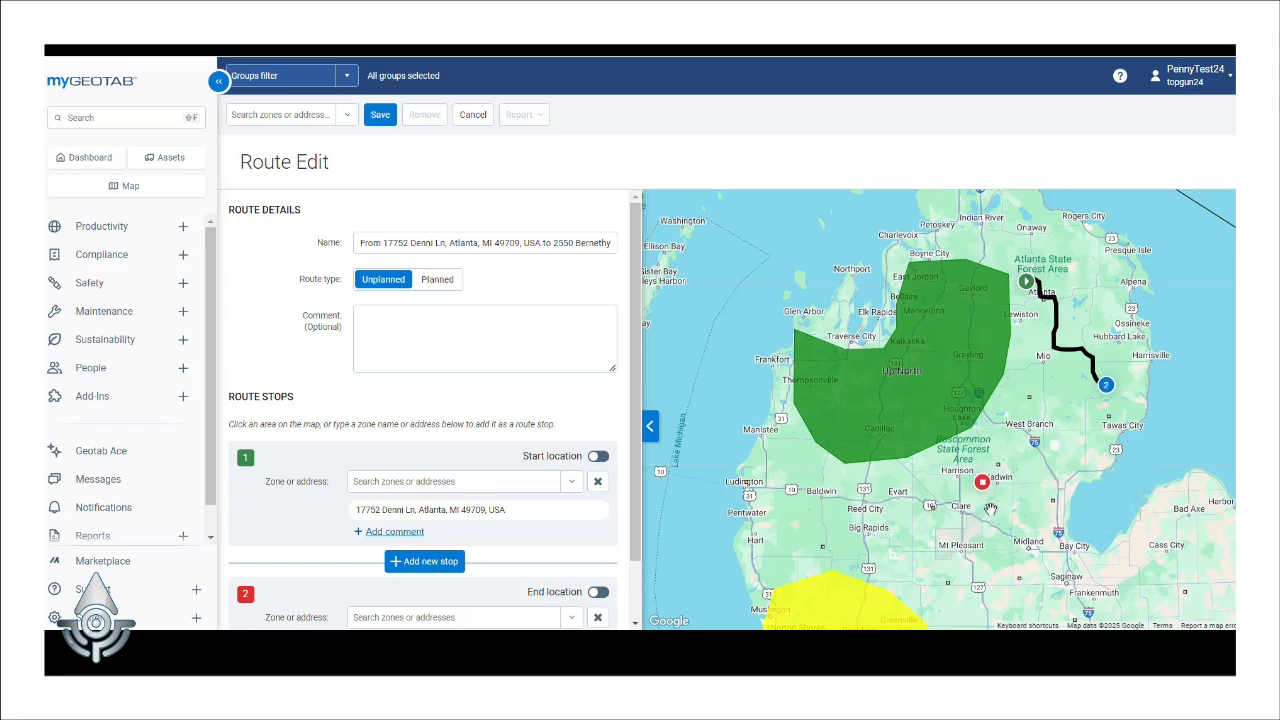
- Add the Up North and West Side zones to the route, followed by a final waypoint near Kingston
{"action": "left_click", "coordinate": [868, 423]}
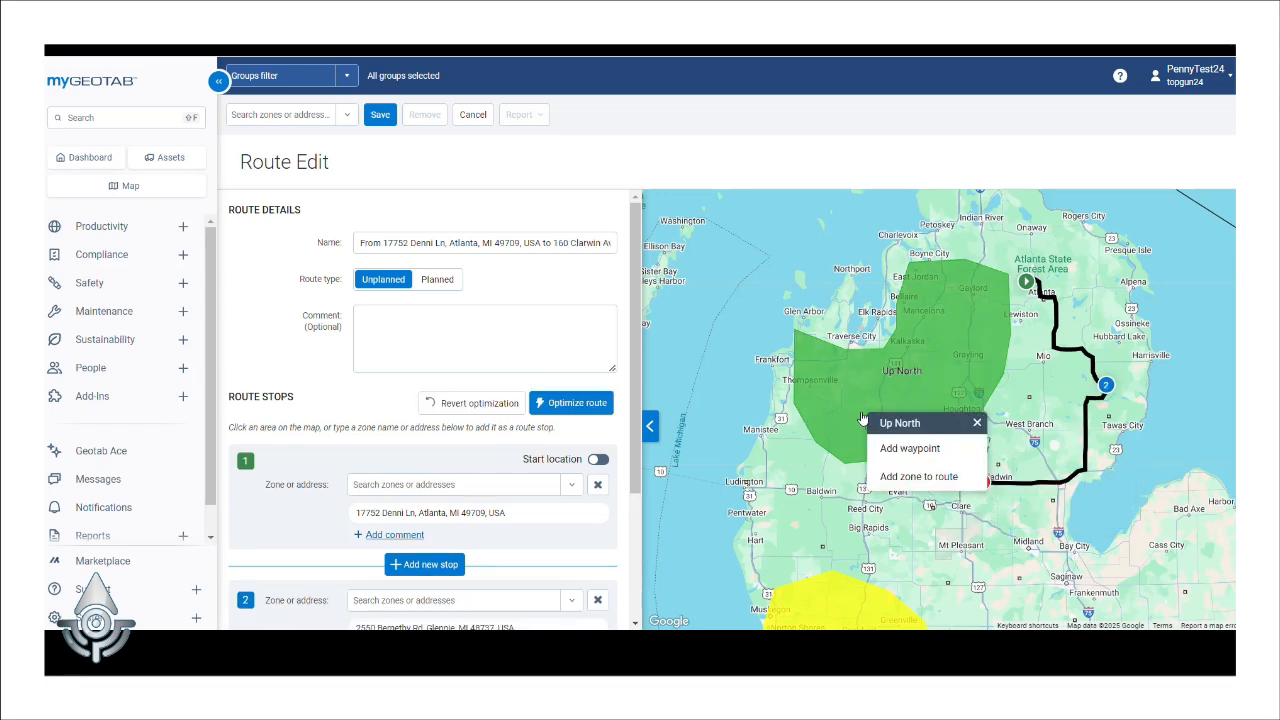
{"action": "left_click", "coordinate": [942, 478]}
{"action": "left_click", "coordinate": [893, 590]}
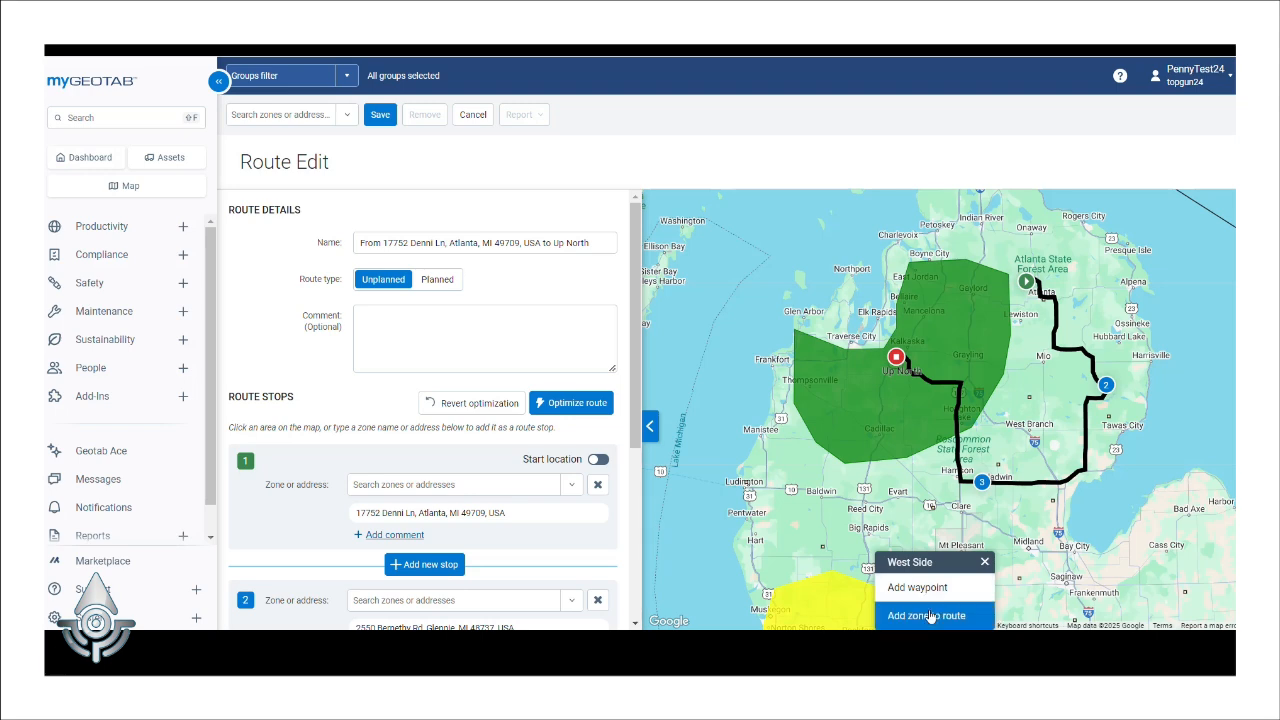
{"action": "left_click", "coordinate": [920, 614]}
{"action": "left_click", "coordinate": [1166, 592]}
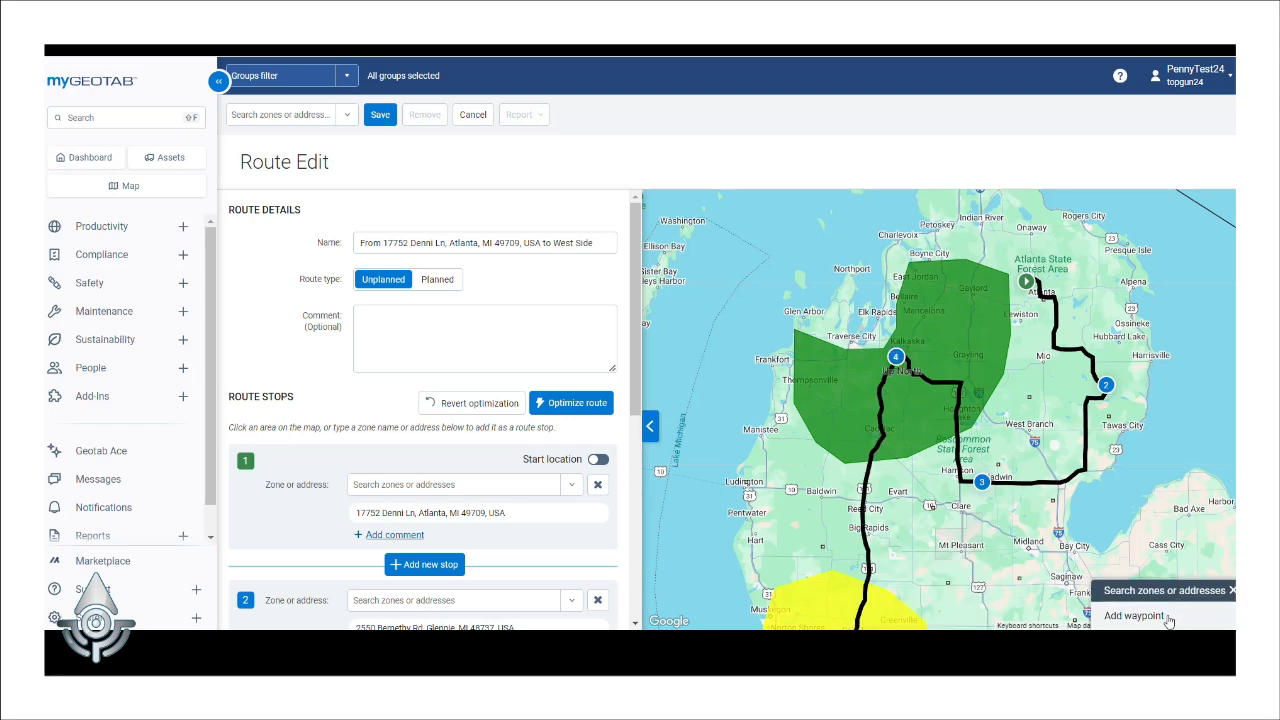
{"action": "left_click", "coordinate": [1134, 615]}
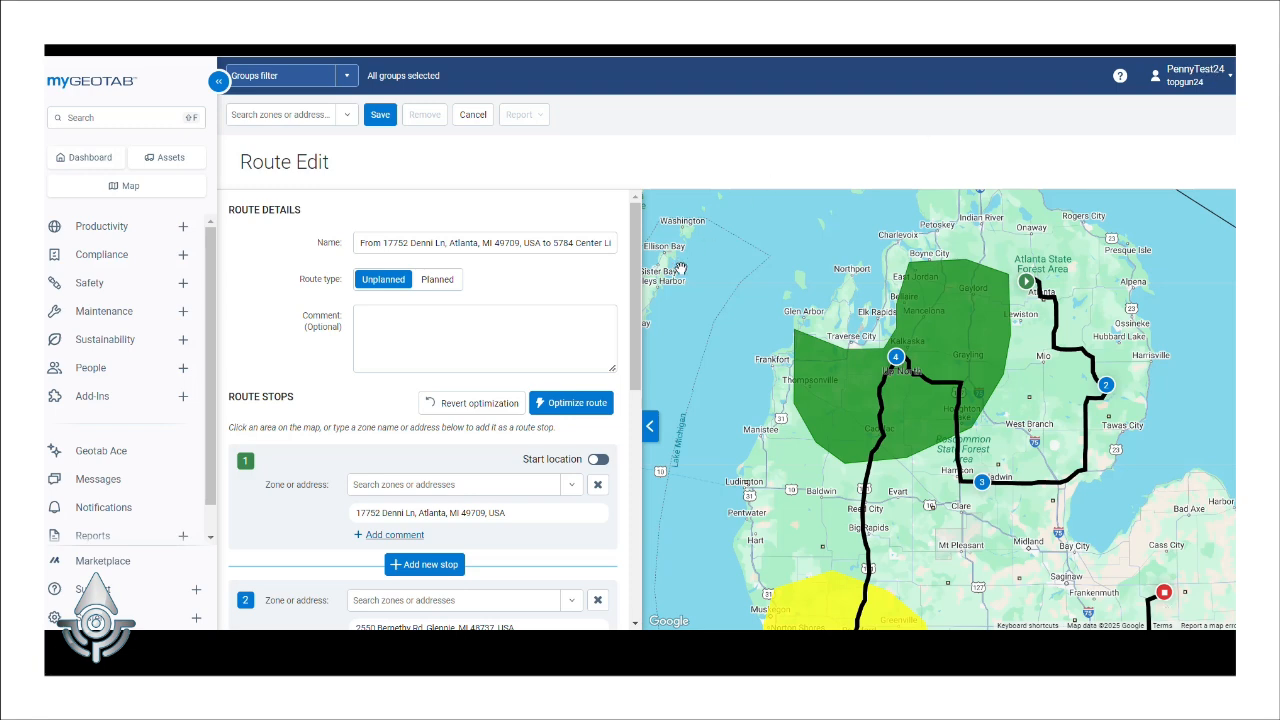
- Expand the map to view the route at full width, and bring the route details back
{"action": "left_click", "coordinate": [297, 117]}
{"action": "left_click", "coordinate": [652, 428]}
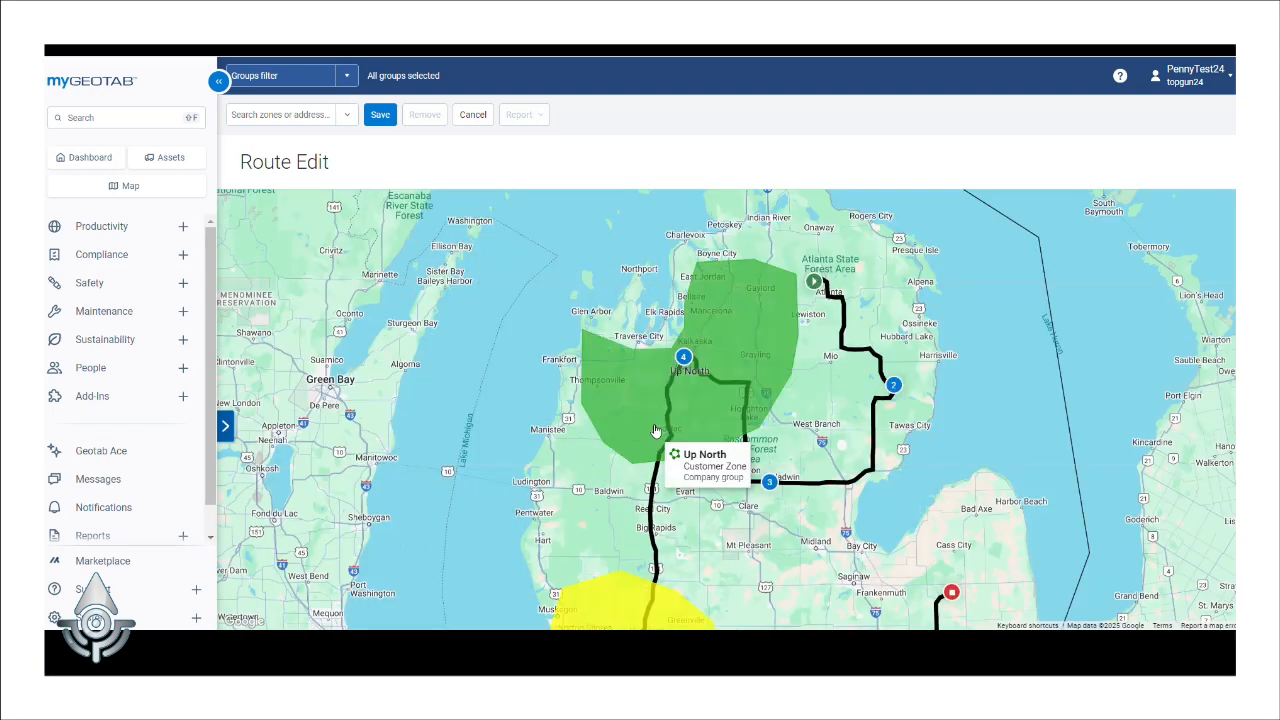
{"action": "left_click", "coordinate": [226, 430]}
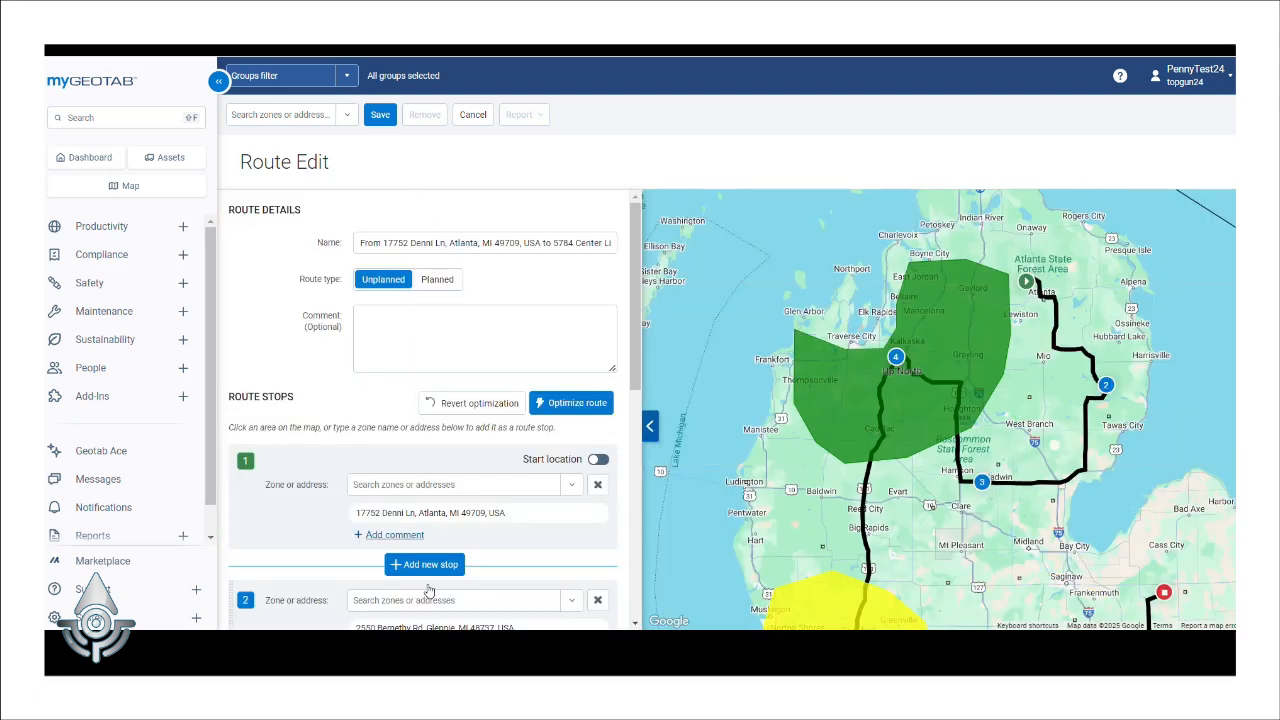
- Rename the route "Here and There" and enter "Test" as its comment
{"action": "left_click_drag", "start_coordinate": [360, 243], "coordinate": [703, 237]}
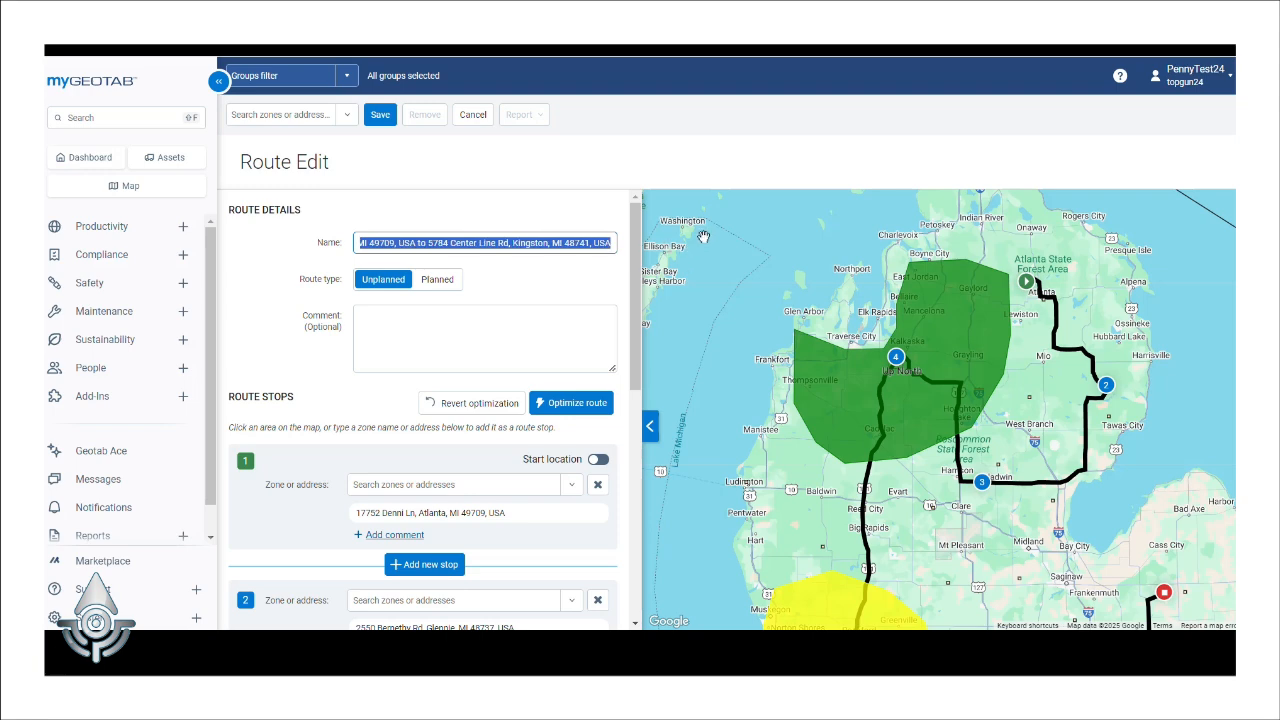
{"action": "type", "text": "Here and T"}
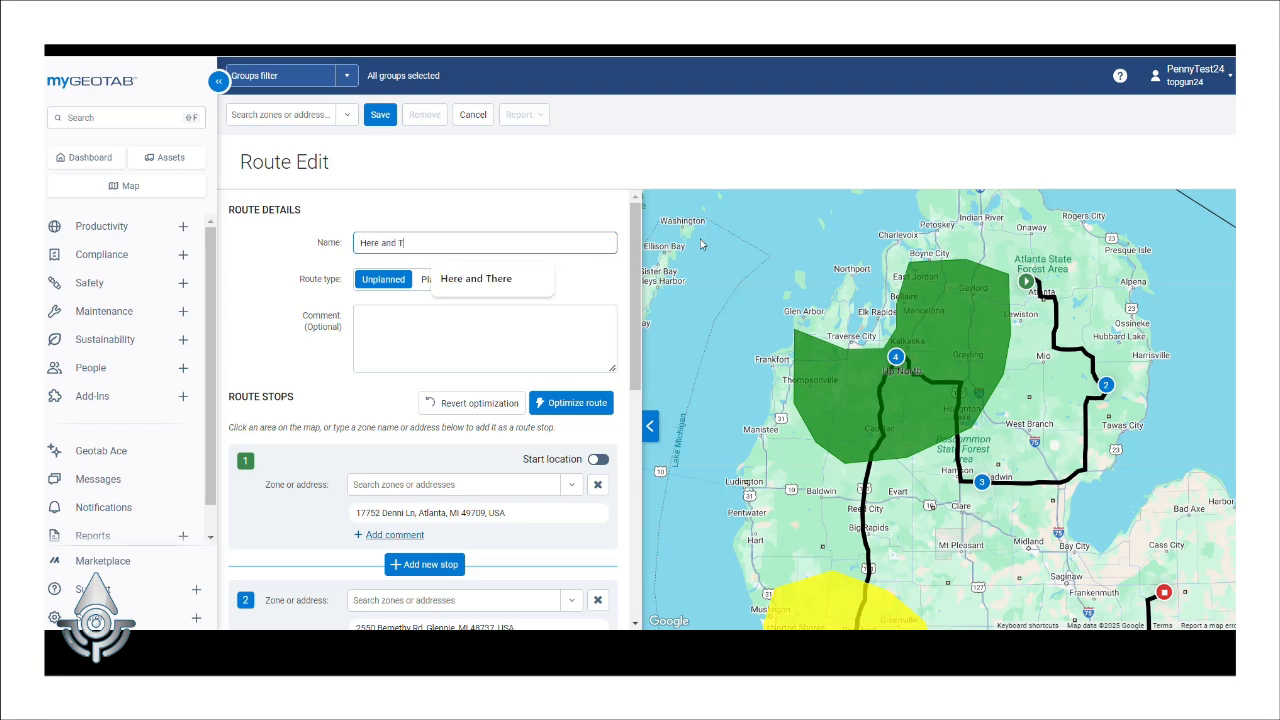
{"action": "type", "text": "here"}
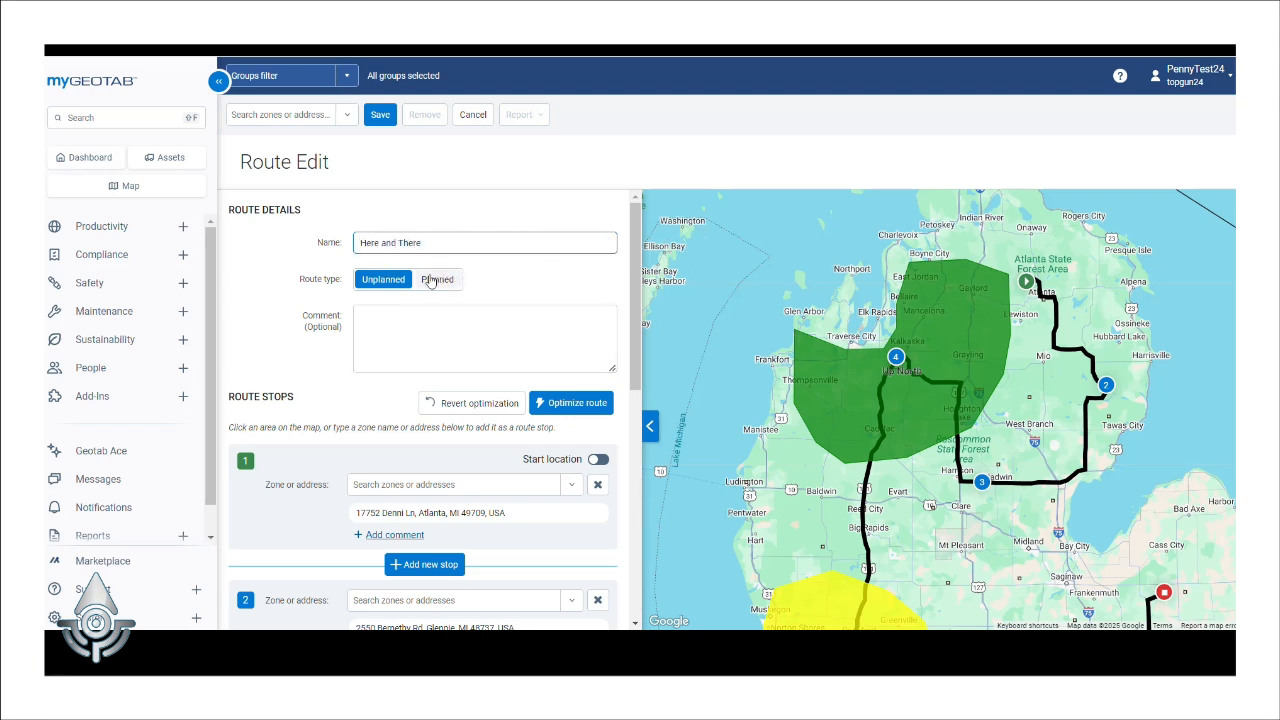
{"action": "left_click", "coordinate": [434, 330]}
{"action": "type", "text": "test"}
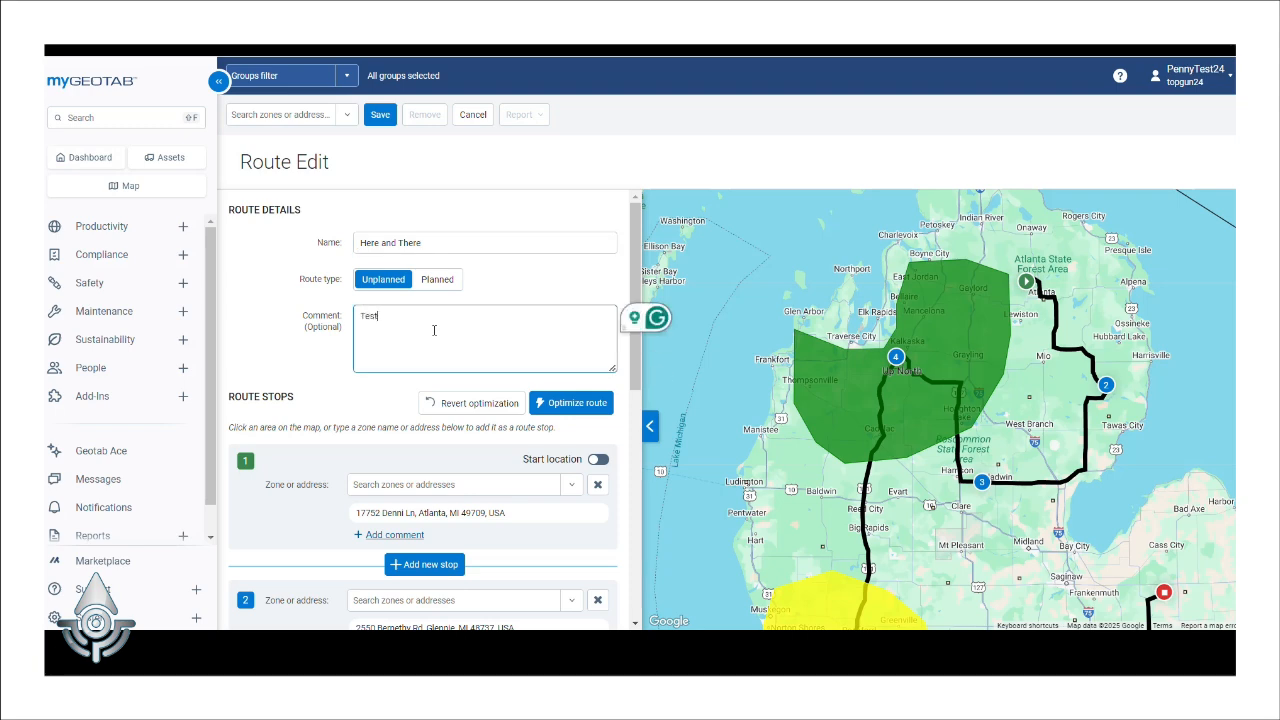
- Move the Atlanta stop from first to third place in the list of route stops
{"action": "scroll", "coordinate": [415, 330], "scroll_direction": "down", "scroll_amount": 2}
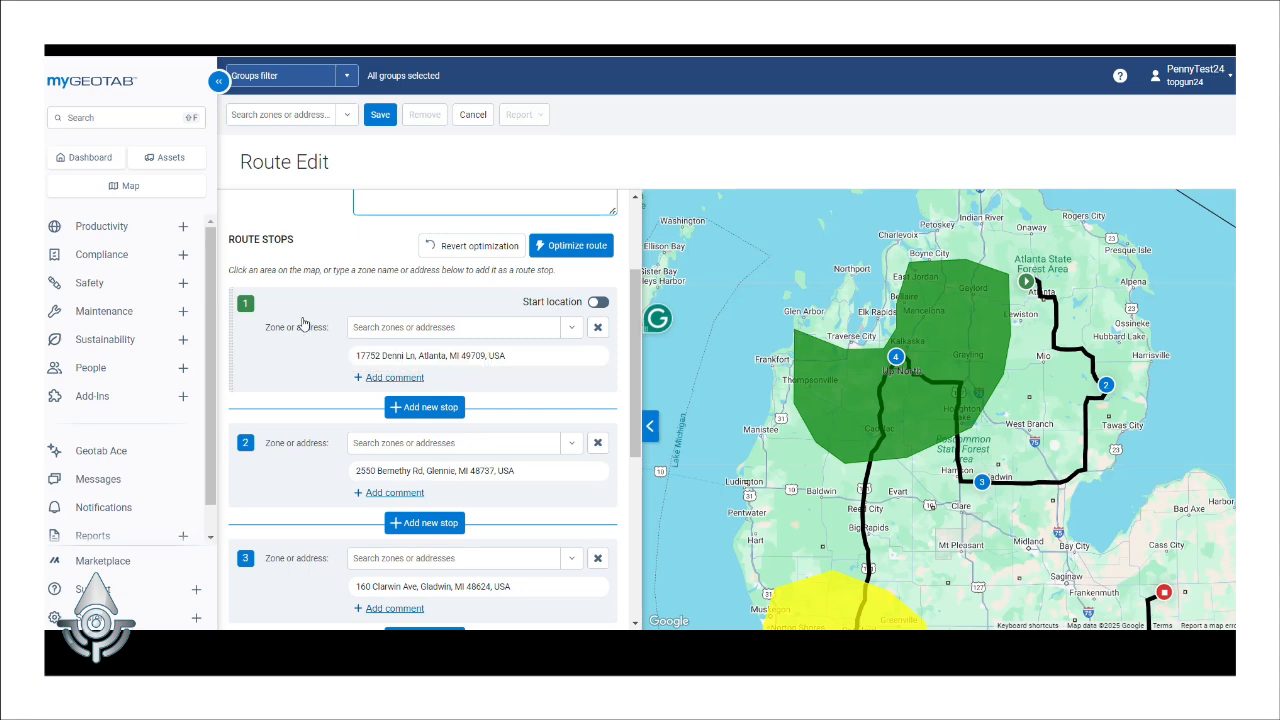
{"action": "left_click_drag", "start_coordinate": [306, 327], "coordinate": [306, 520]}
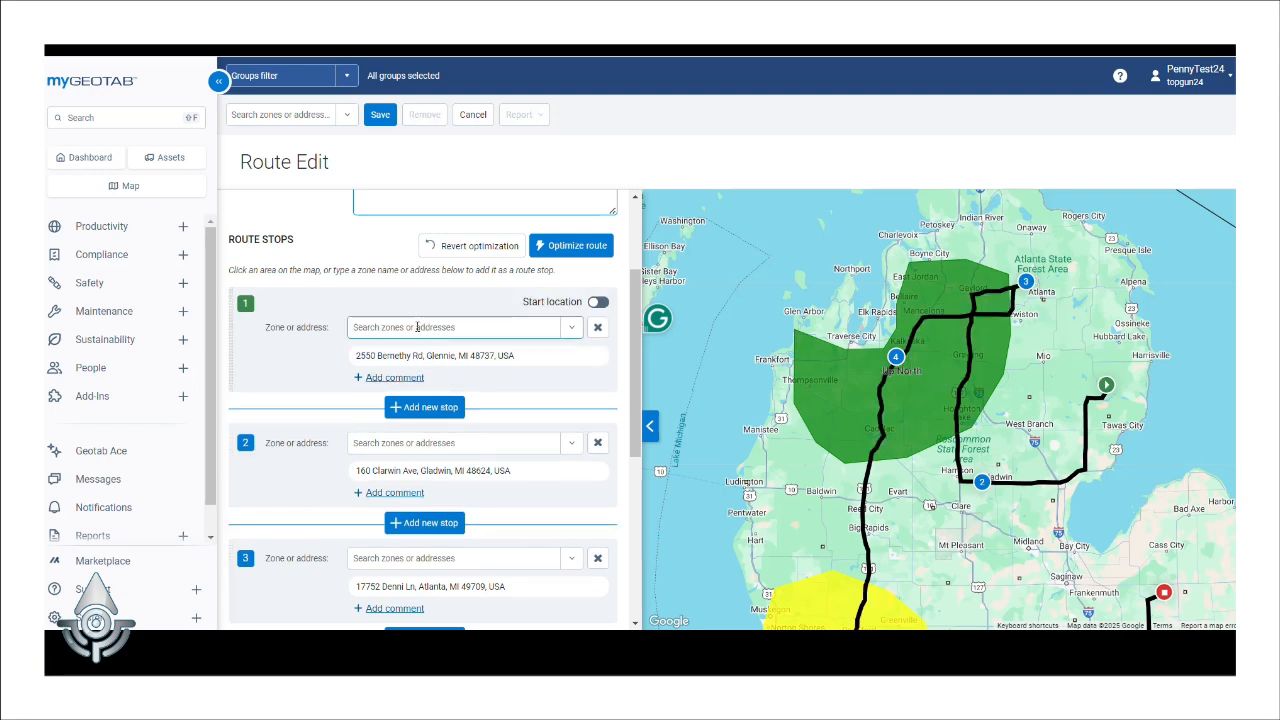
- Try locking the first stop as start location and the last stop as end location, and release the locks
{"action": "left_click", "coordinate": [596, 305]}
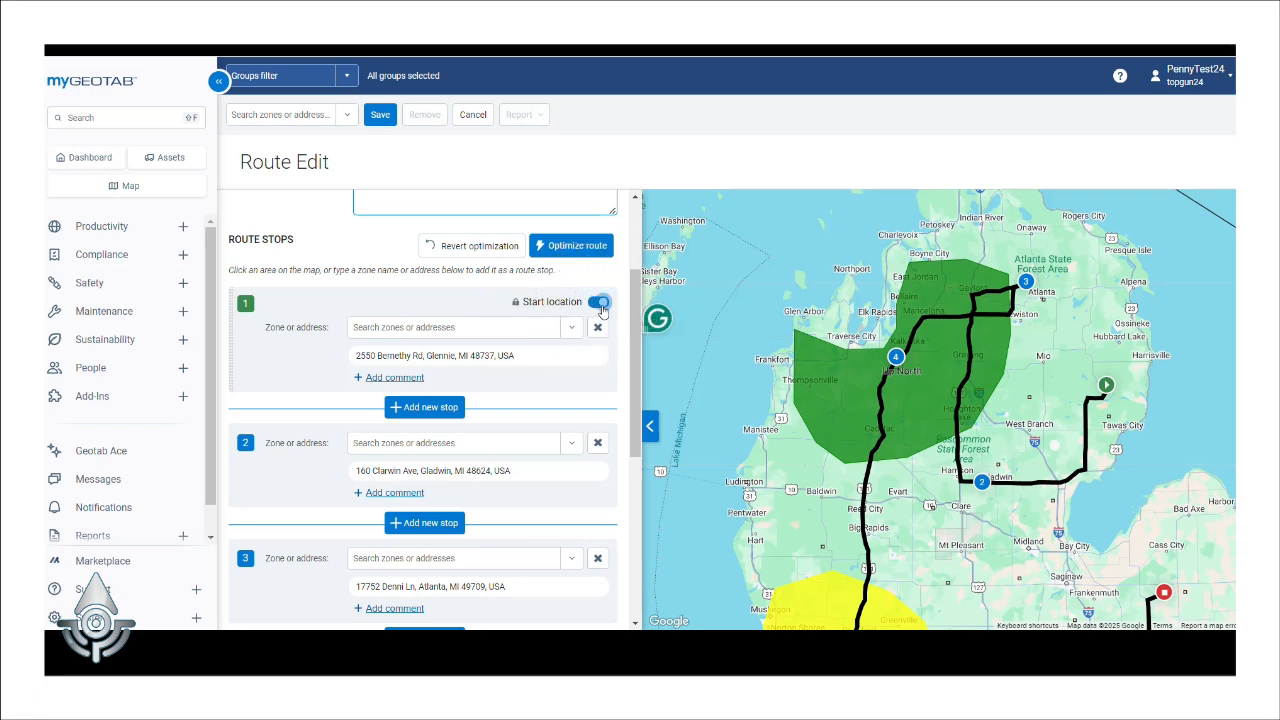
{"action": "scroll", "coordinate": [592, 470], "scroll_direction": "down", "scroll_amount": 4}
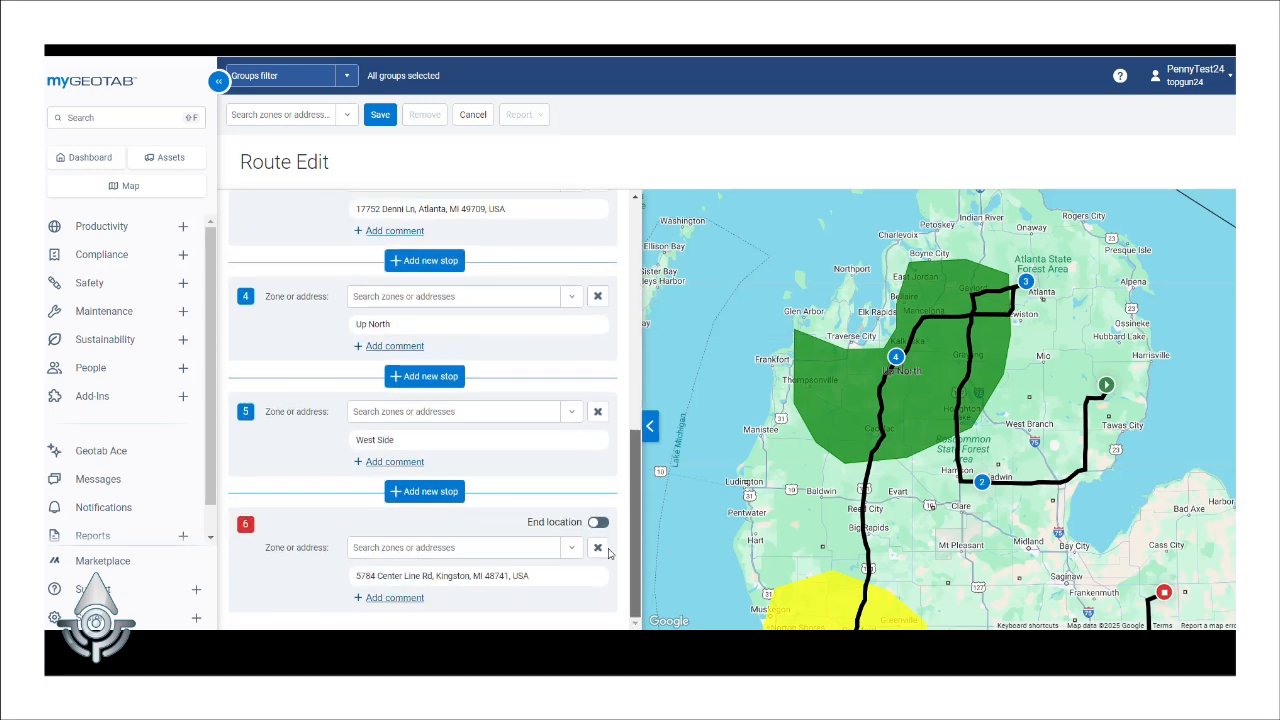
{"action": "left_click", "coordinate": [595, 525]}
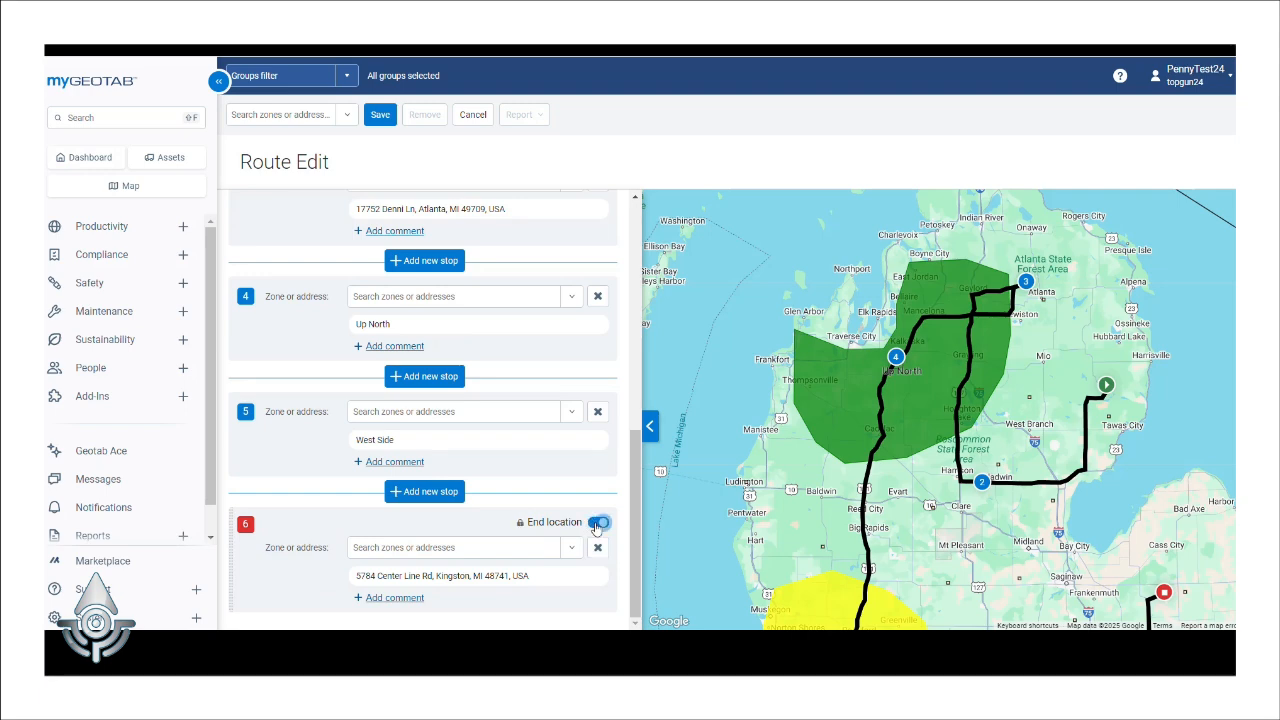
{"action": "left_click", "coordinate": [598, 524]}
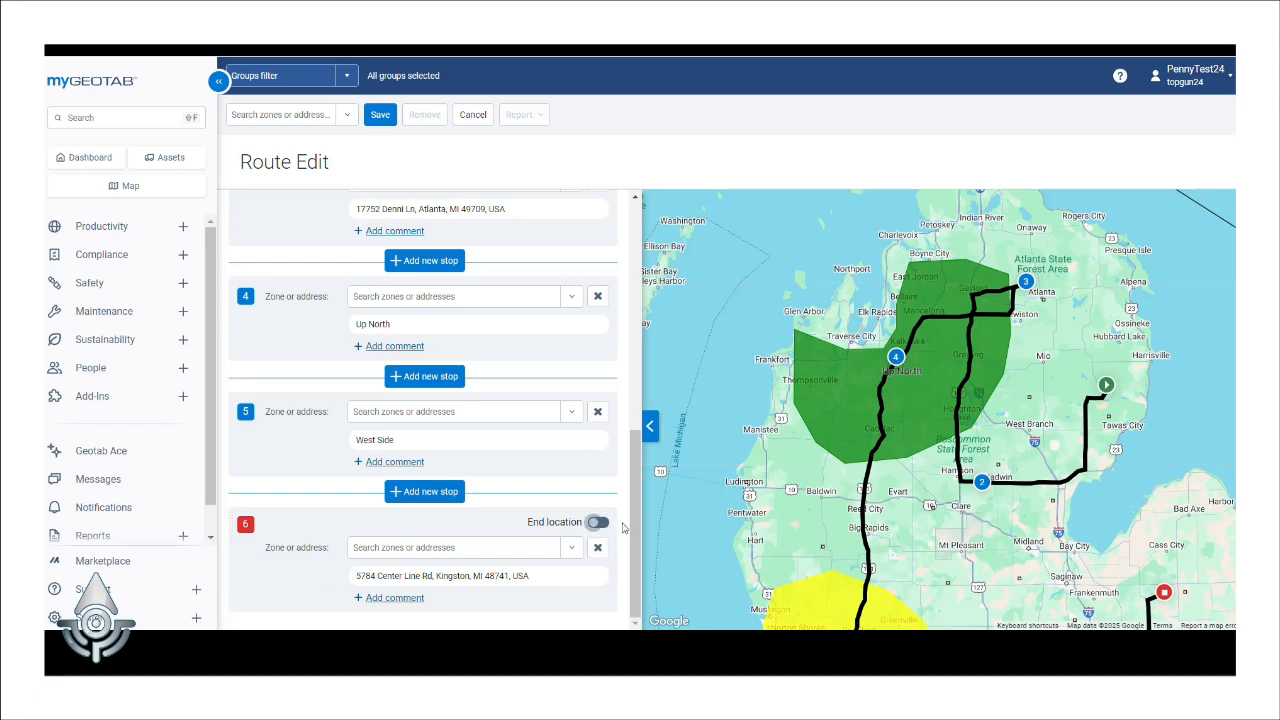
- Optimize the order of the route's stops for the shortest distance and save the route
{"action": "scroll", "coordinate": [631, 537], "scroll_direction": "up", "scroll_amount": 10}
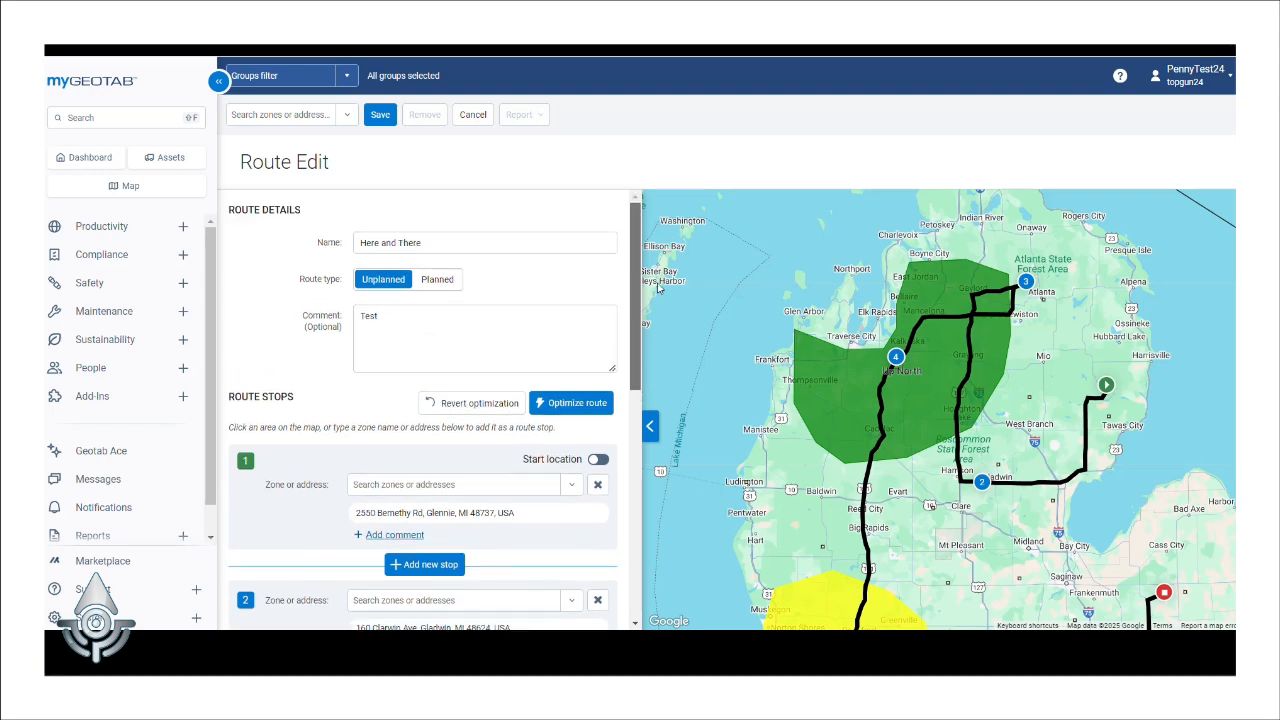
{"action": "left_click", "coordinate": [572, 403]}
{"action": "left_click", "coordinate": [572, 403]}
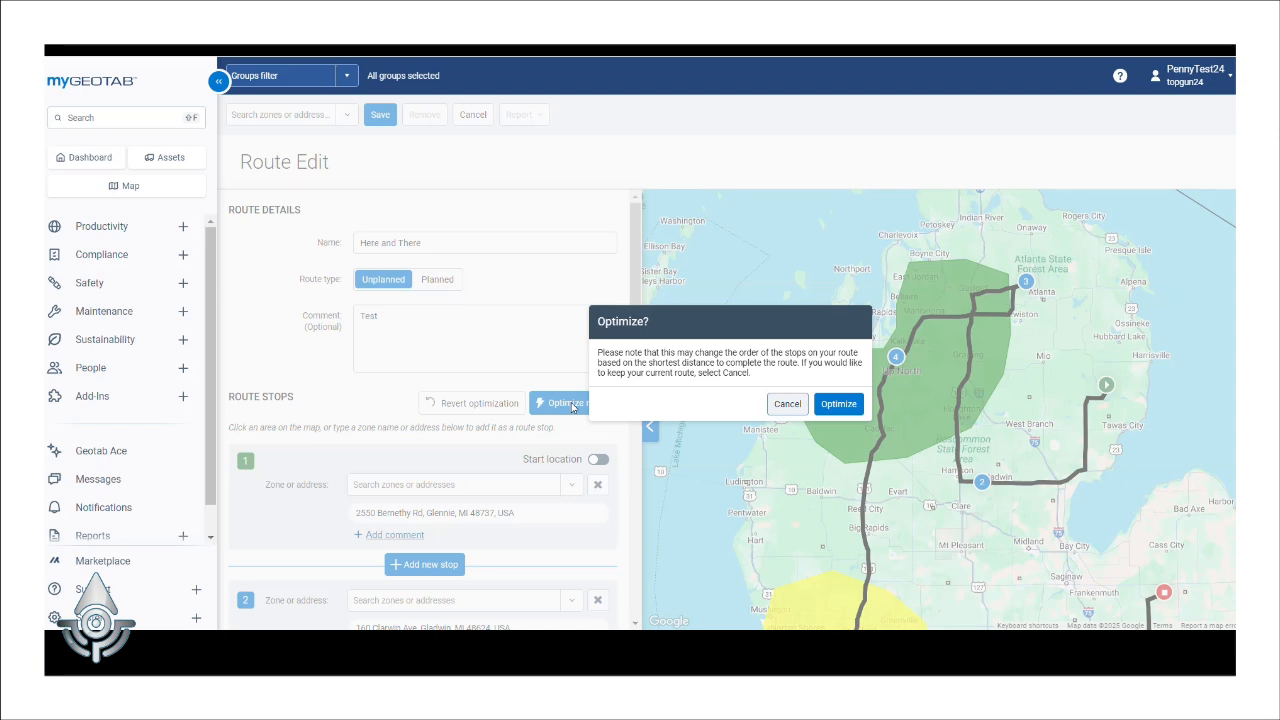
{"action": "left_click", "coordinate": [842, 405]}
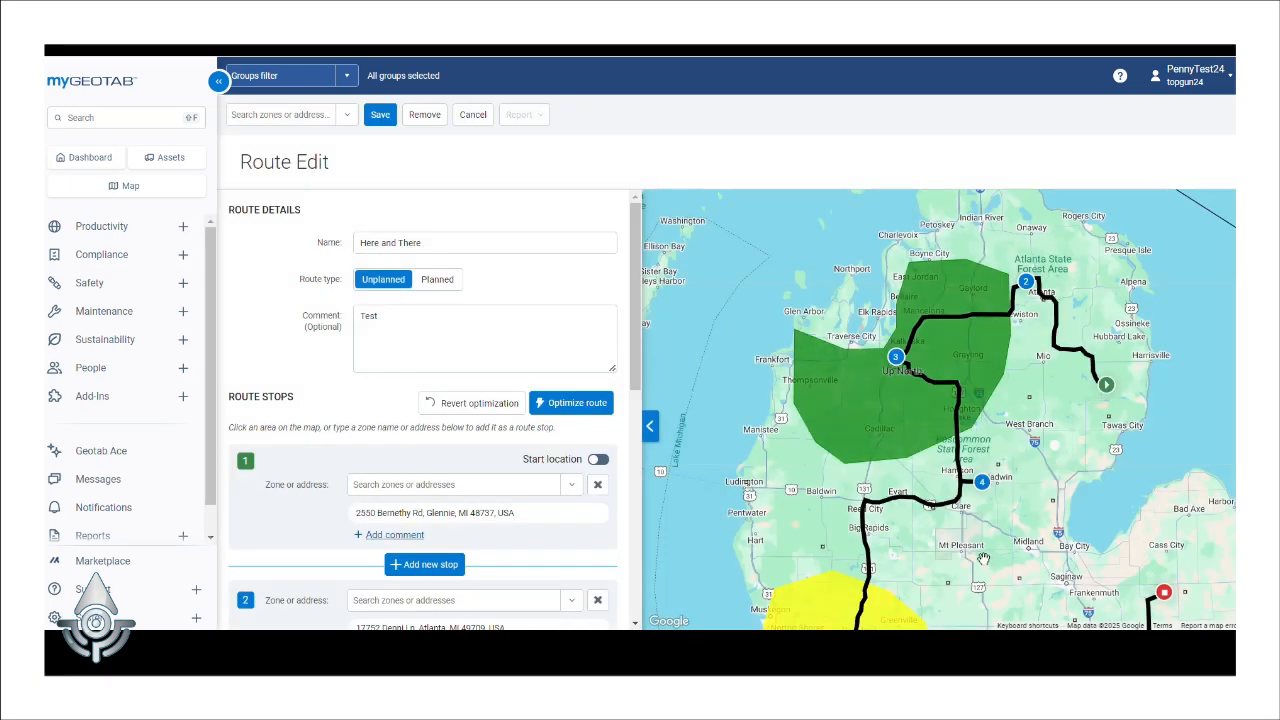
{"action": "mouse_move", "coordinate": [882, 600]}
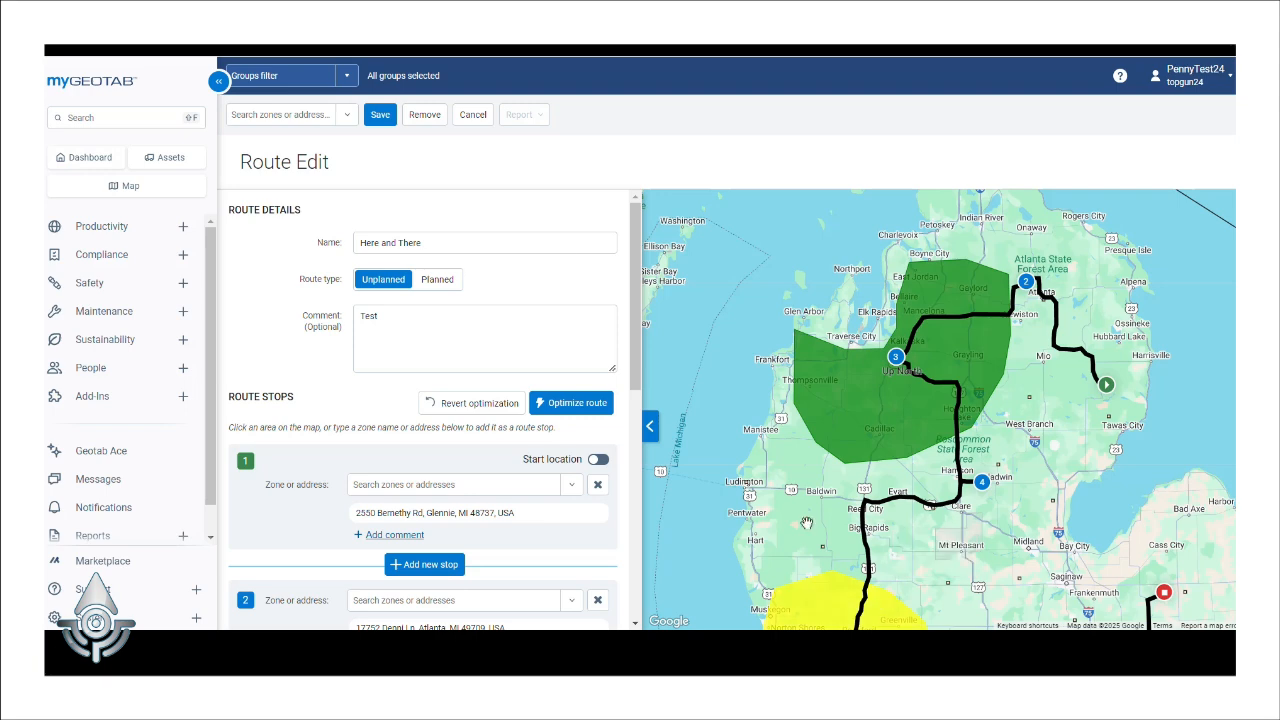
{"action": "left_click", "coordinate": [378, 116]}
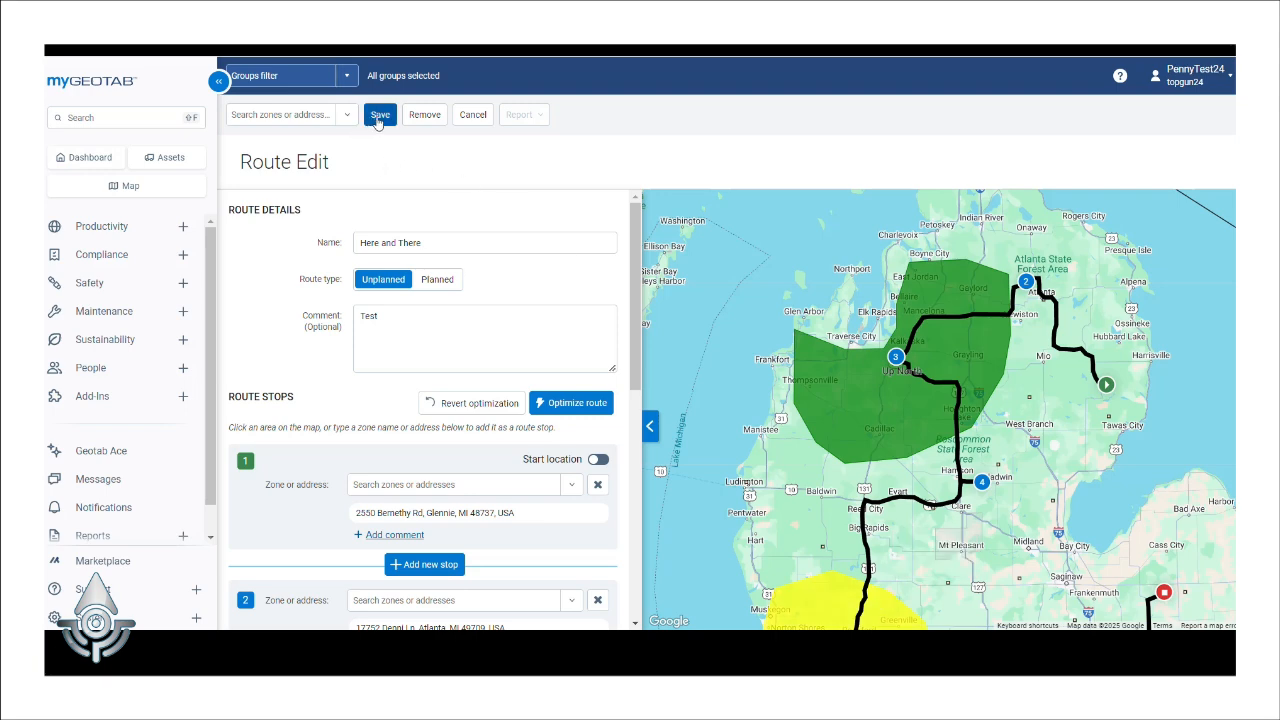